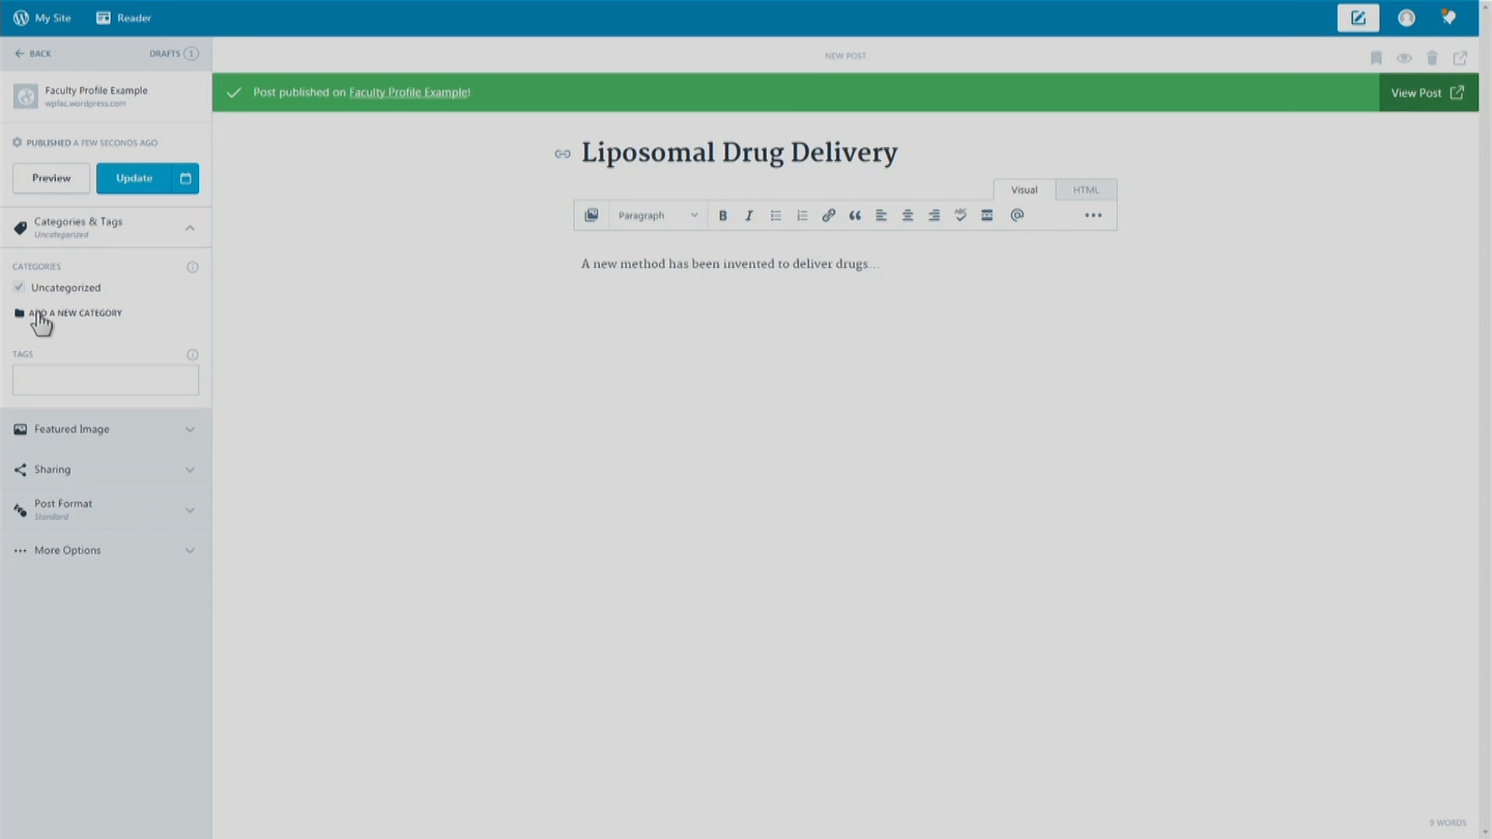
- Add a new top-level category named Biomedical to the Liposomal Drug Delivery post
click(38, 315)
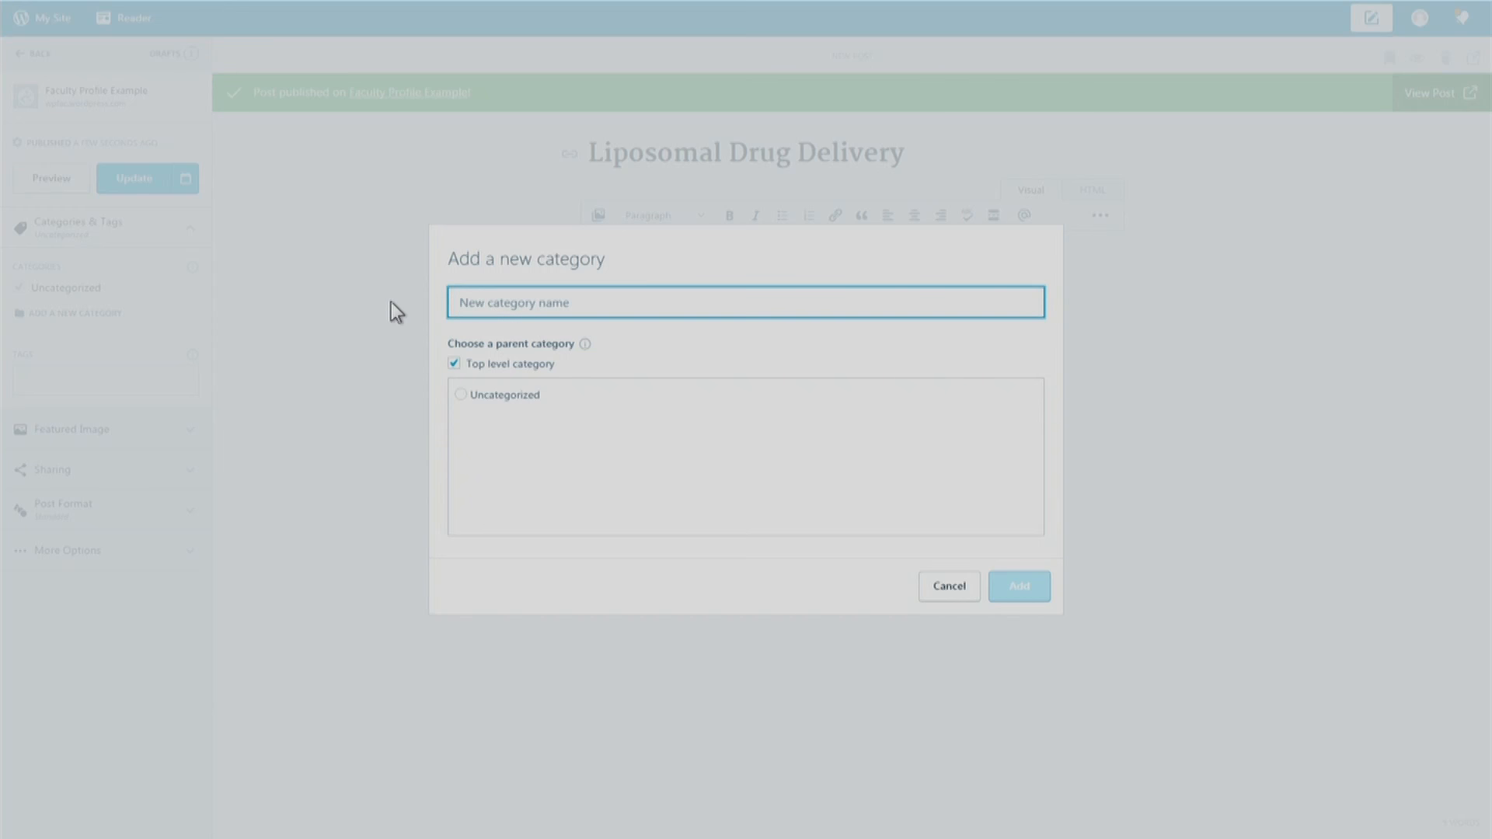
text(Dru)
key(BackSpace)
key(BackSpace)
key(BackSpace)
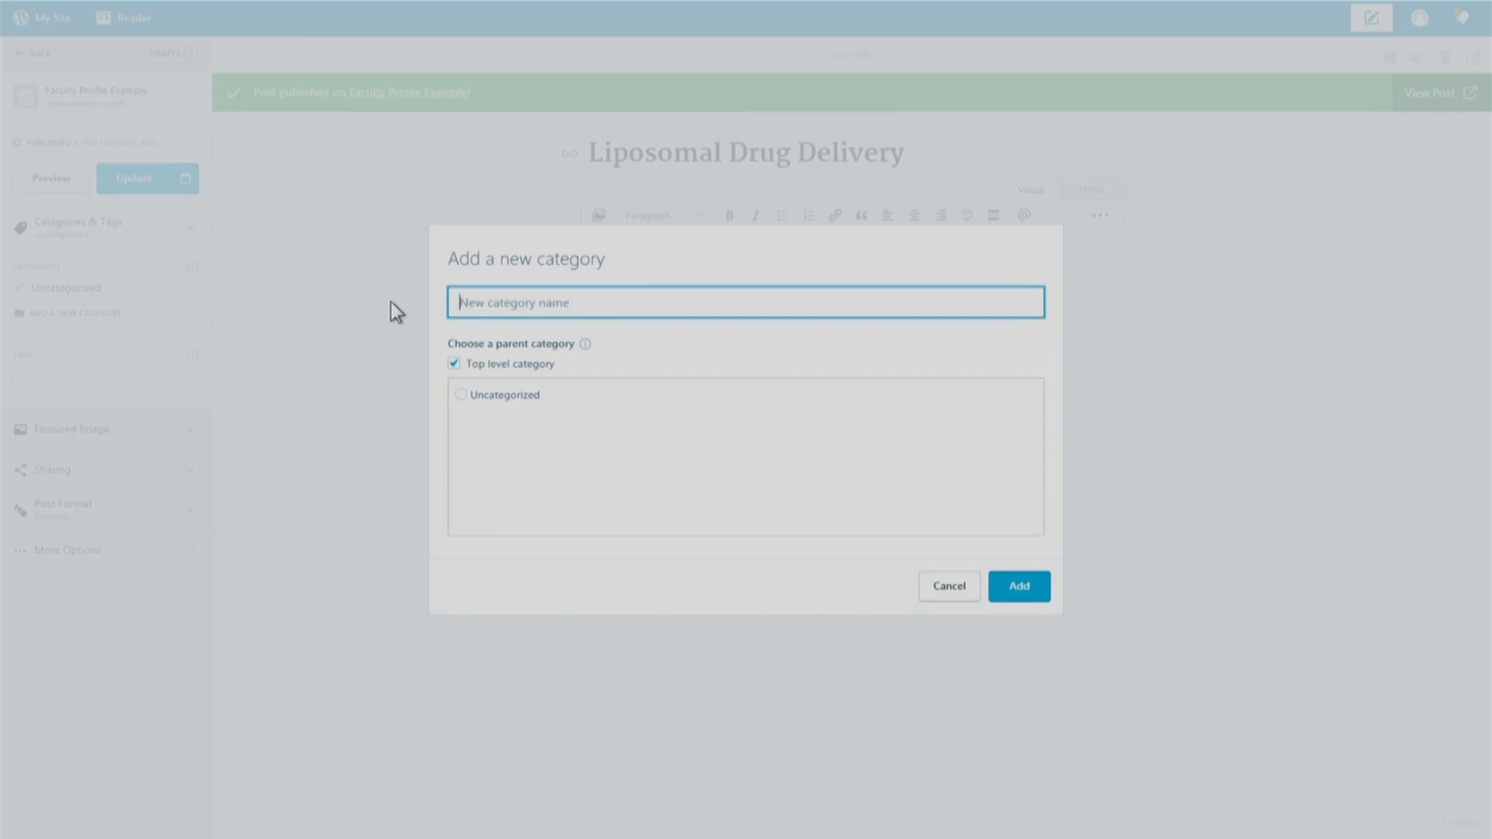
text(Biomedical)
key(Return)
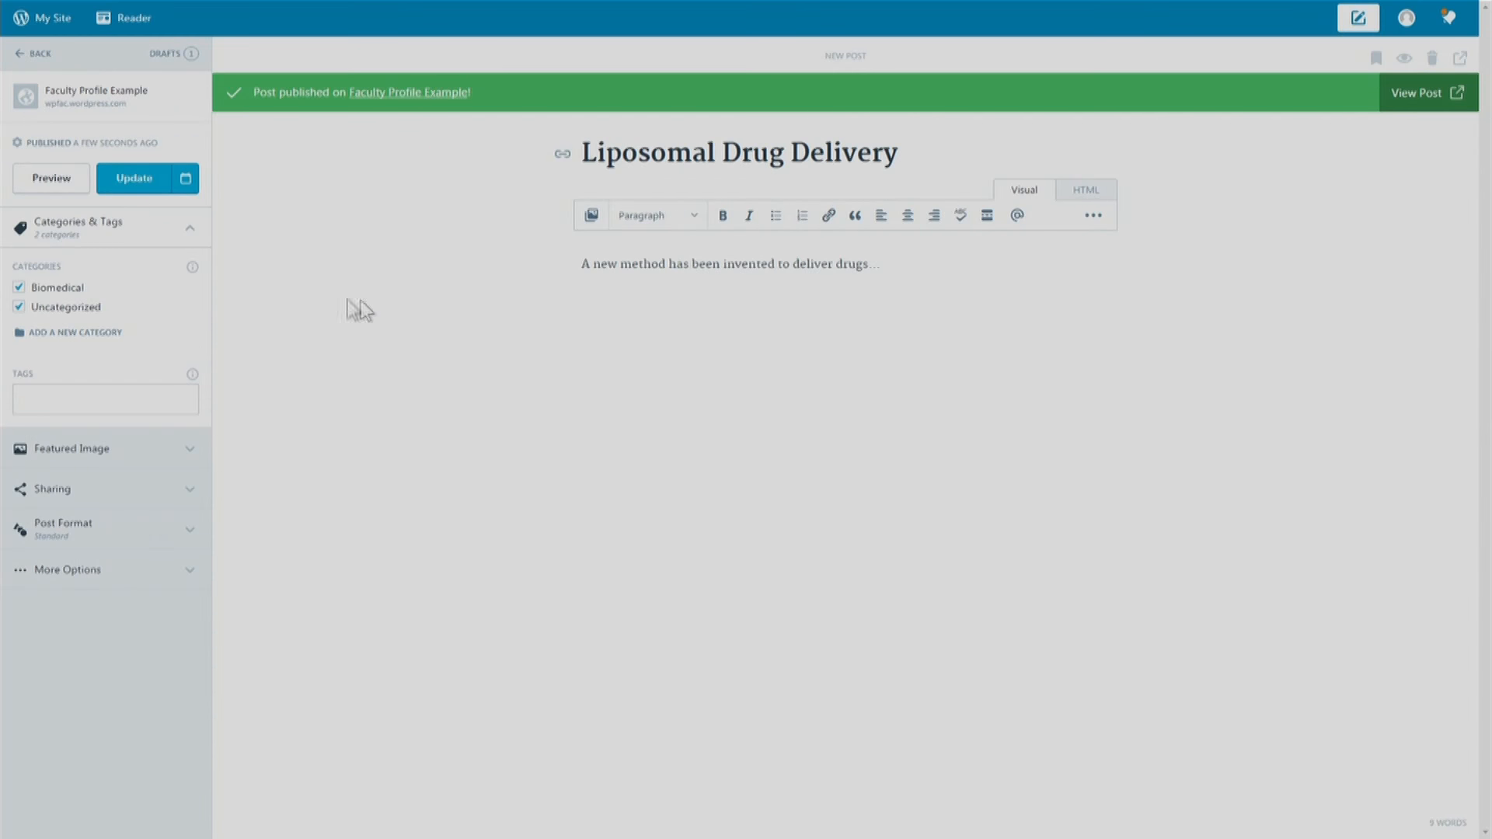
- Add a new category named Drug Delivery with Biomedical as its parent category
click(100, 334)
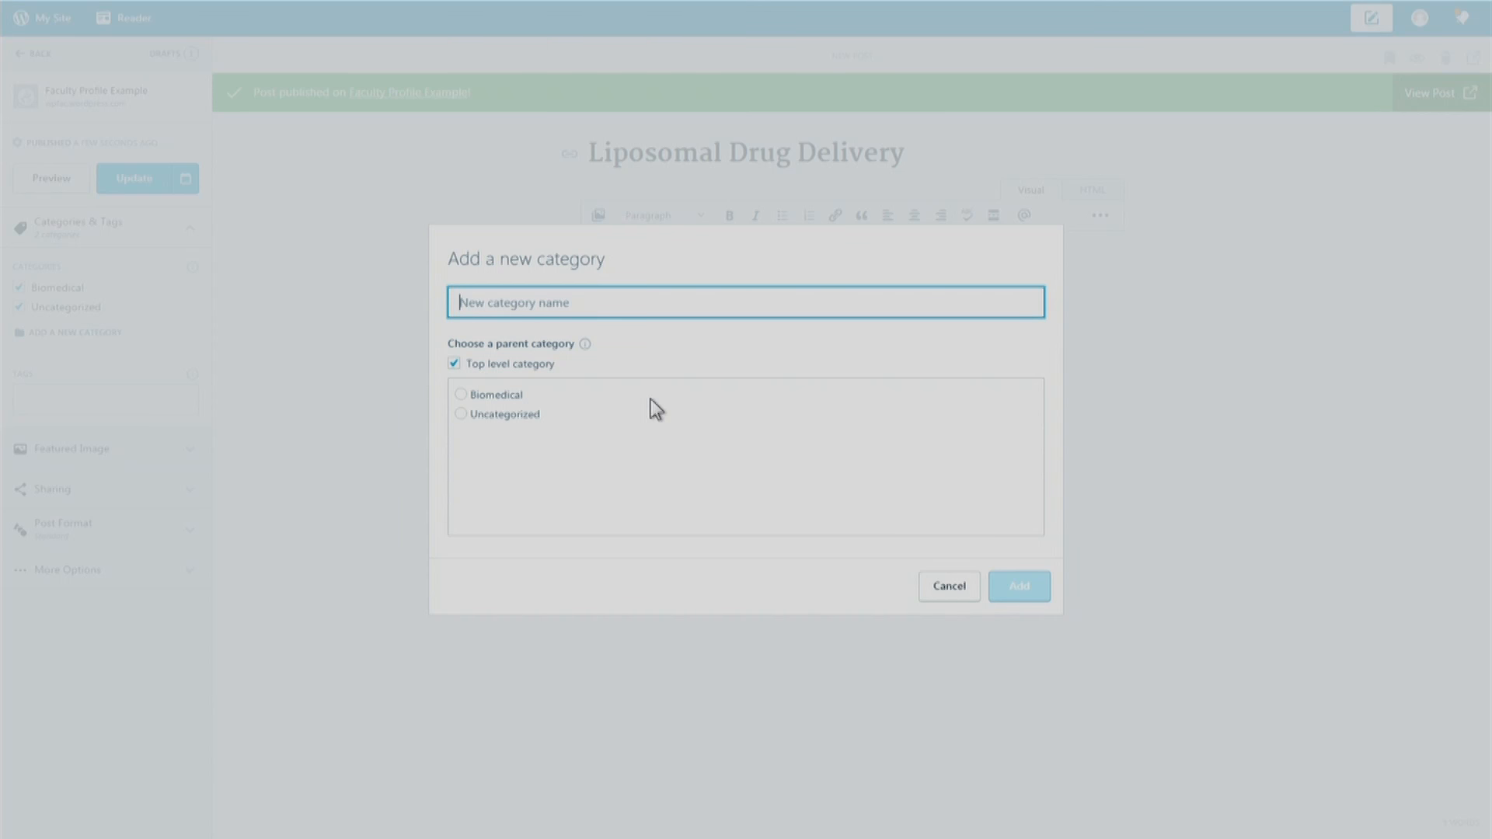
text(Drug)
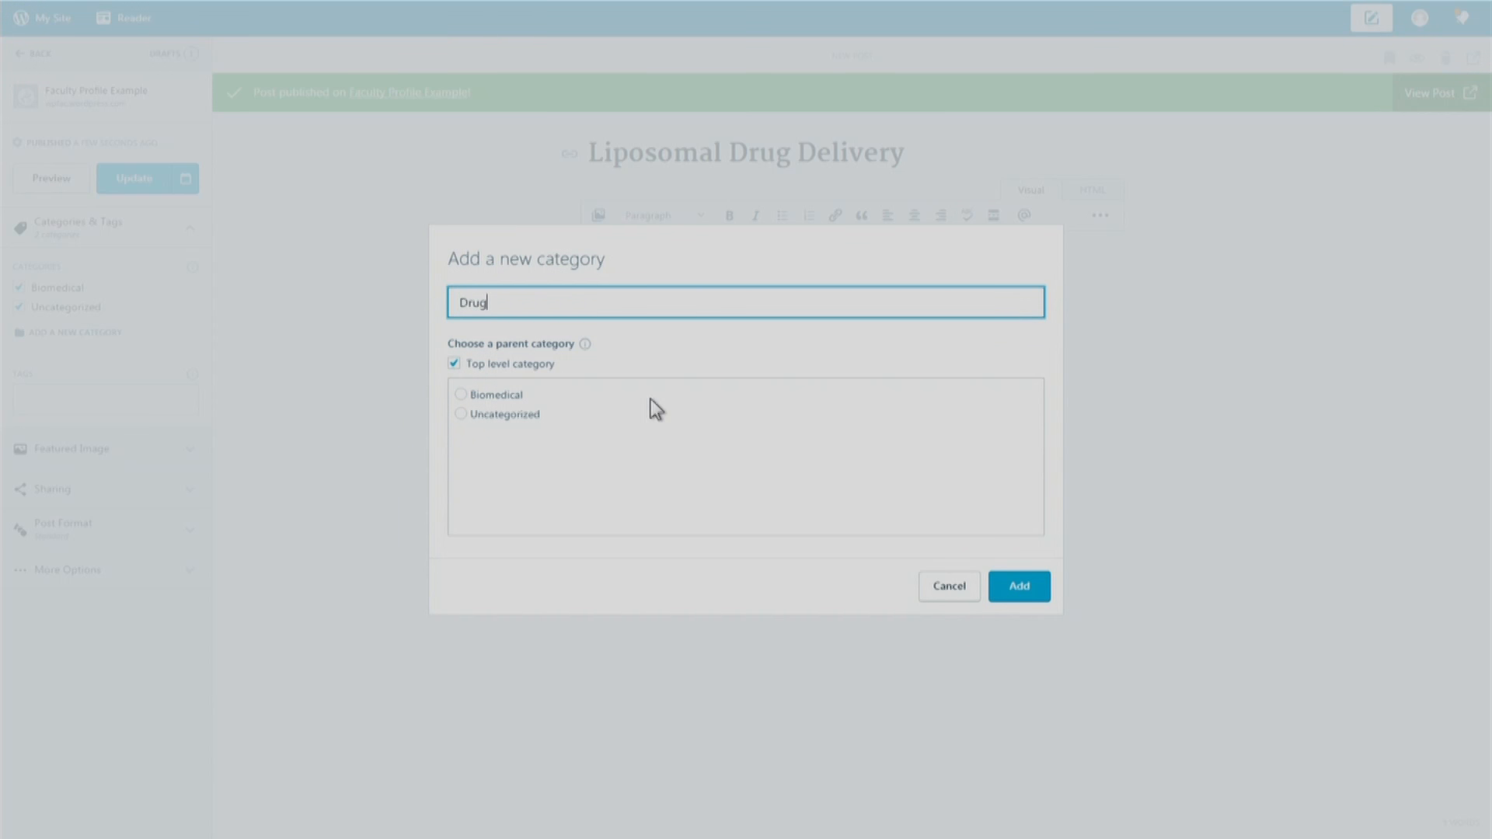
text( Delivery)
click(461, 395)
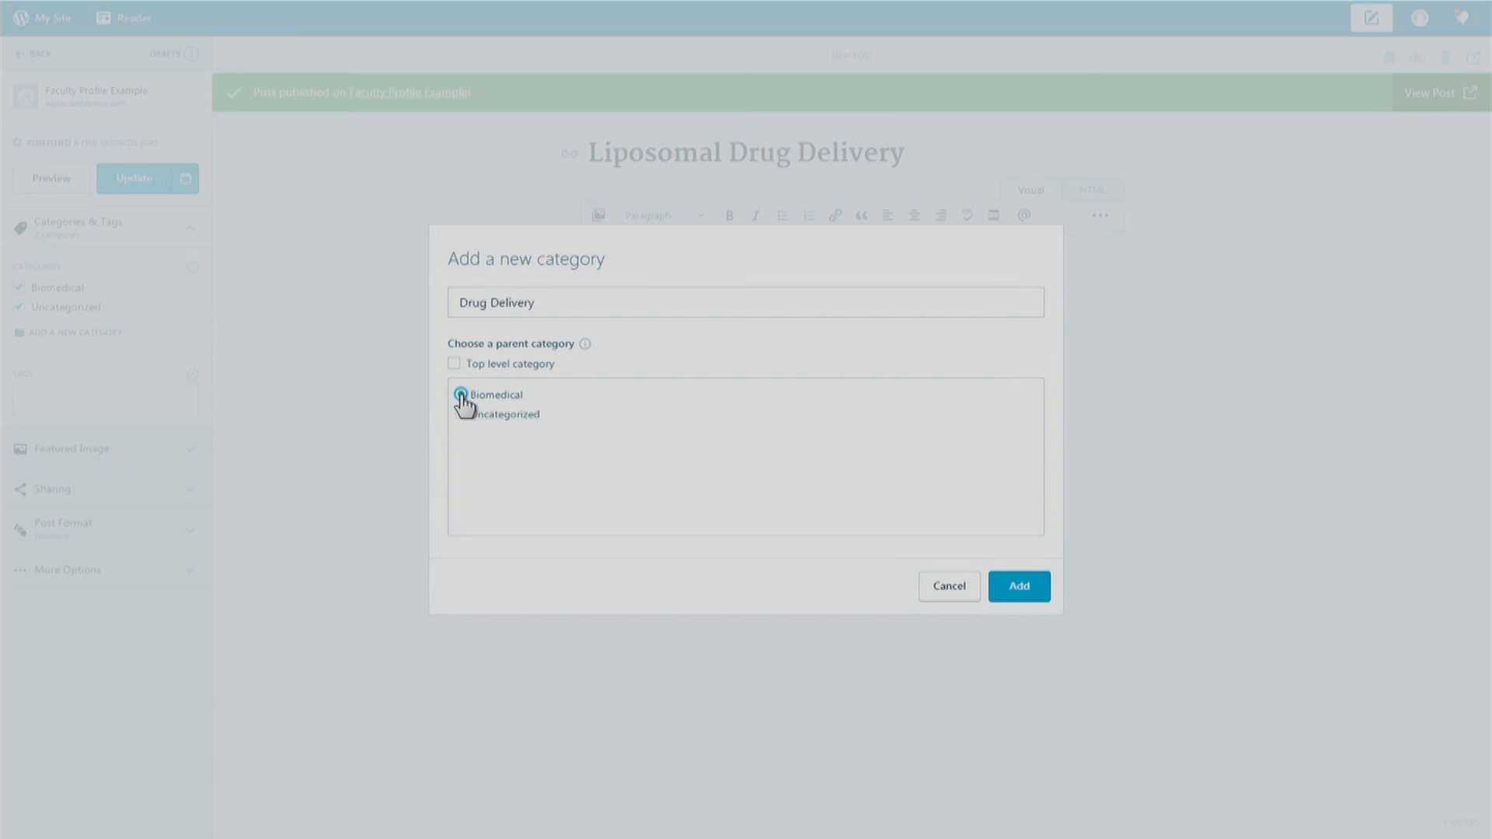
click(1007, 588)
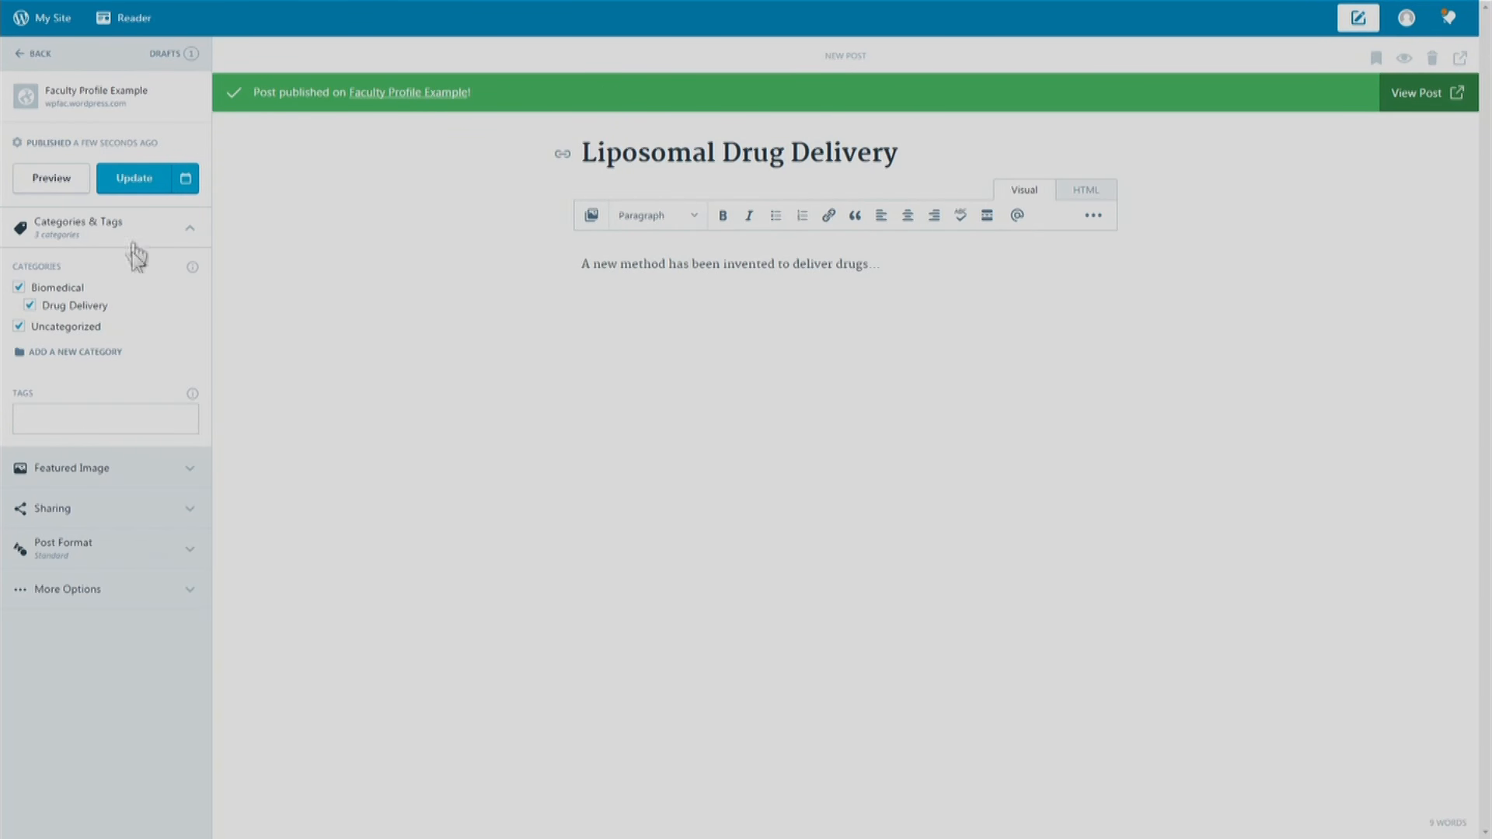
- Deselect the Biomedical parent category for the post and update the published post
click(20, 287)
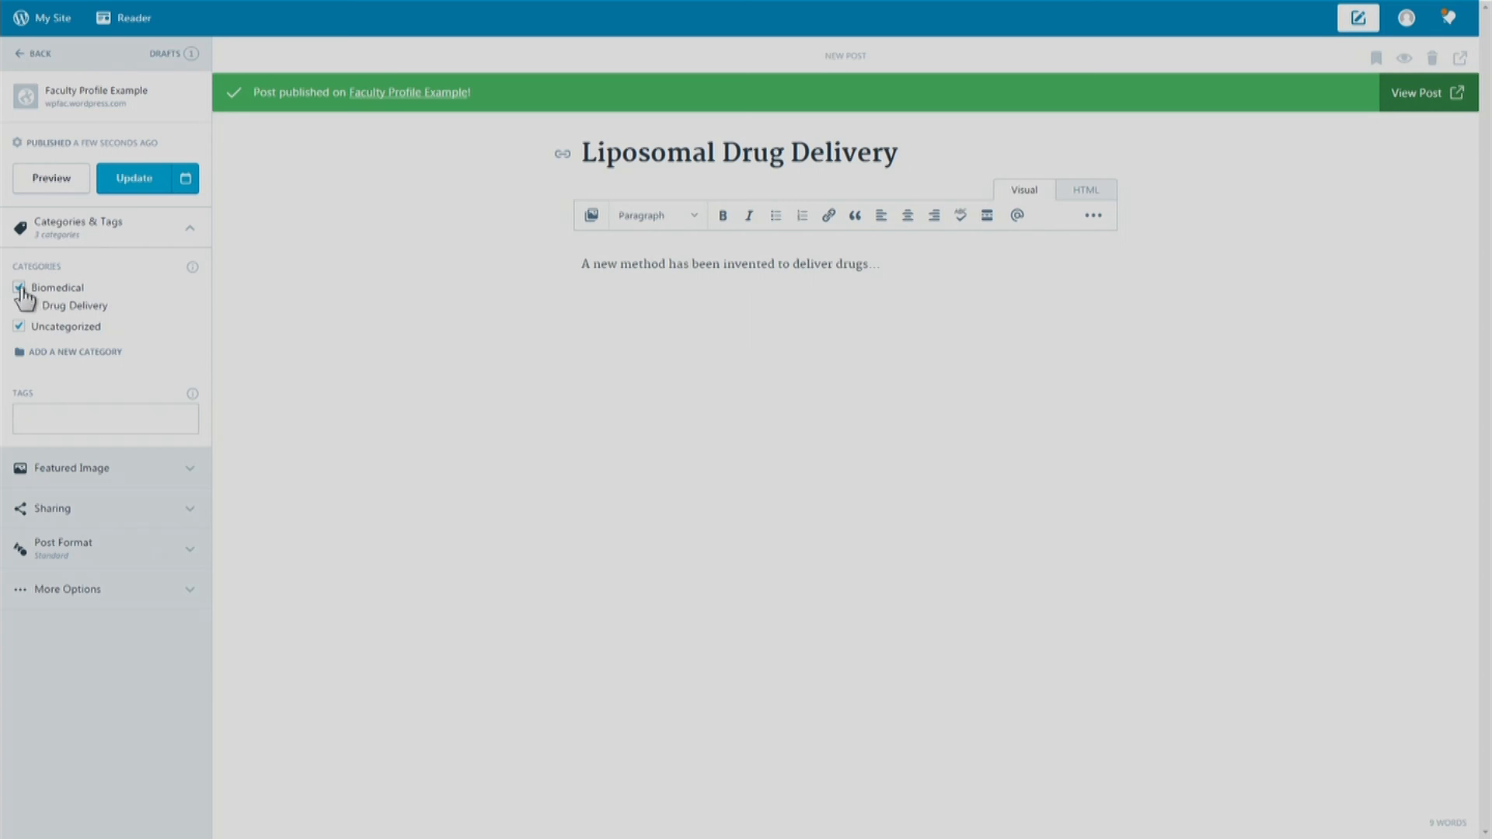
click(17, 327)
click(19, 289)
click(30, 305)
click(30, 305)
click(128, 181)
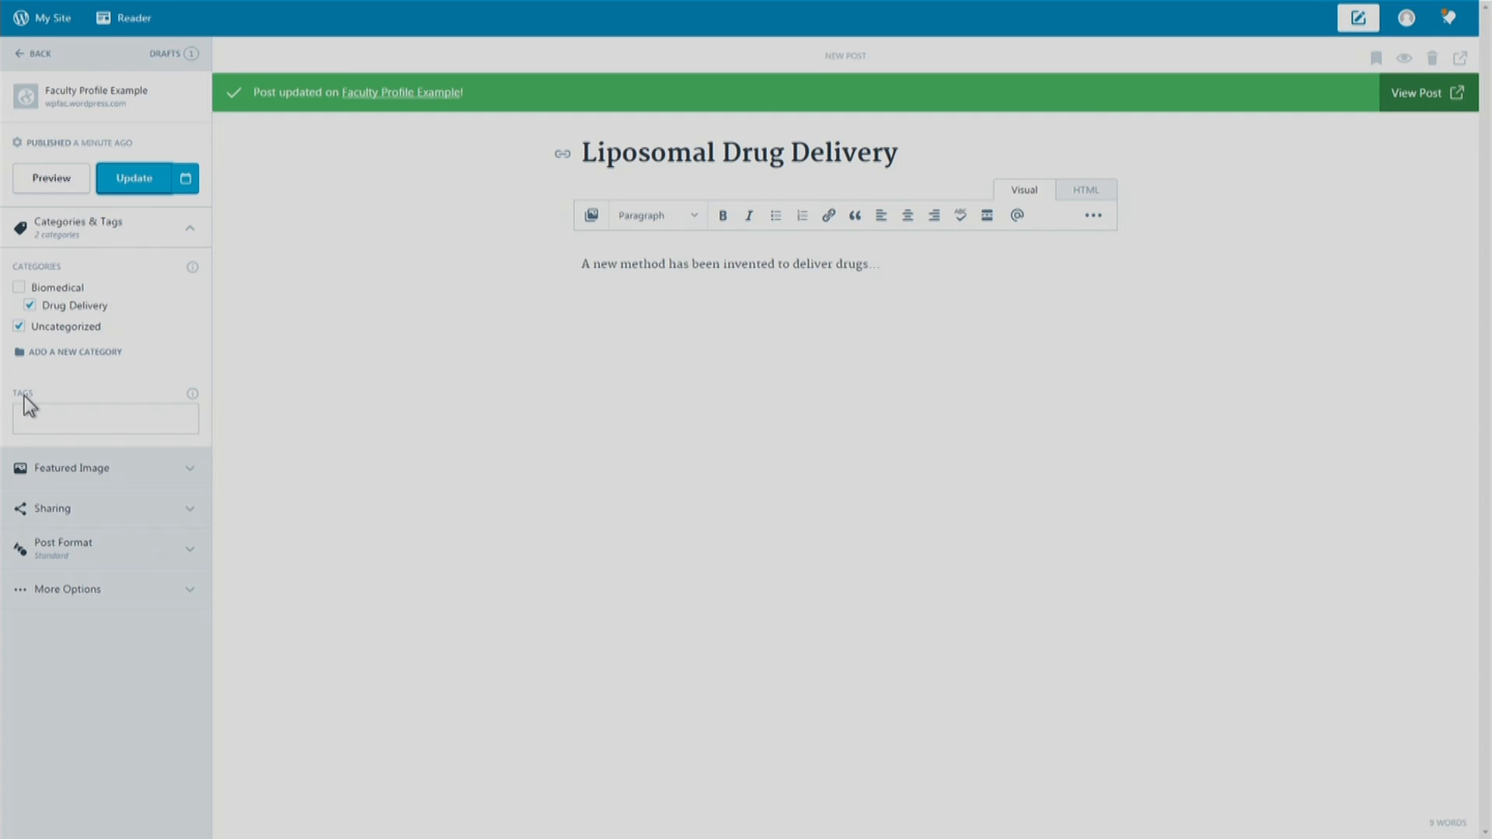
- Add the tags "liposomes" and "solution synthesis" to the post and update it
click(47, 417)
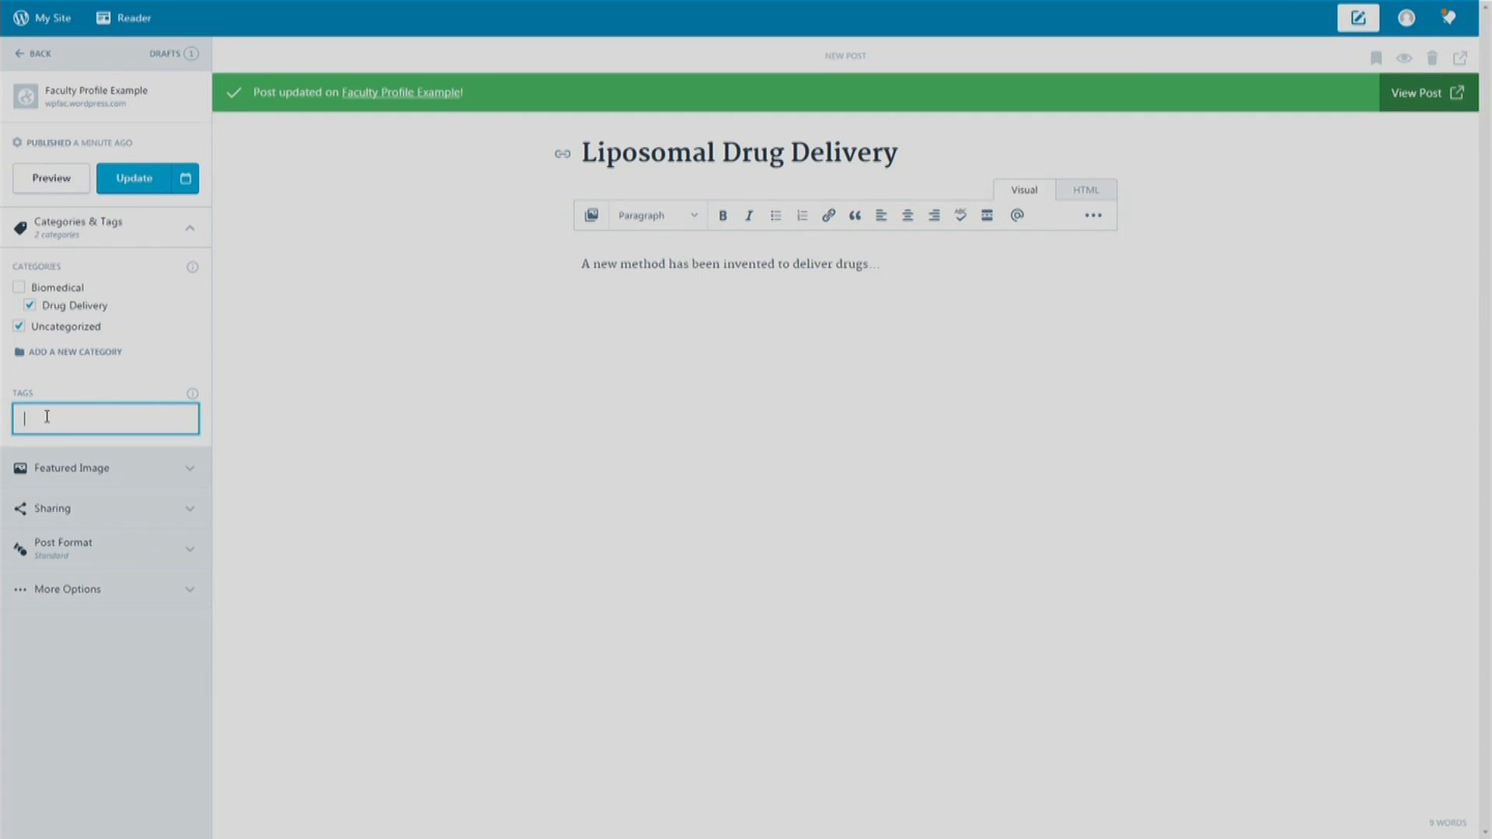
text(liposomes)
key(Return)
text(solution synthesis)
key(Return)
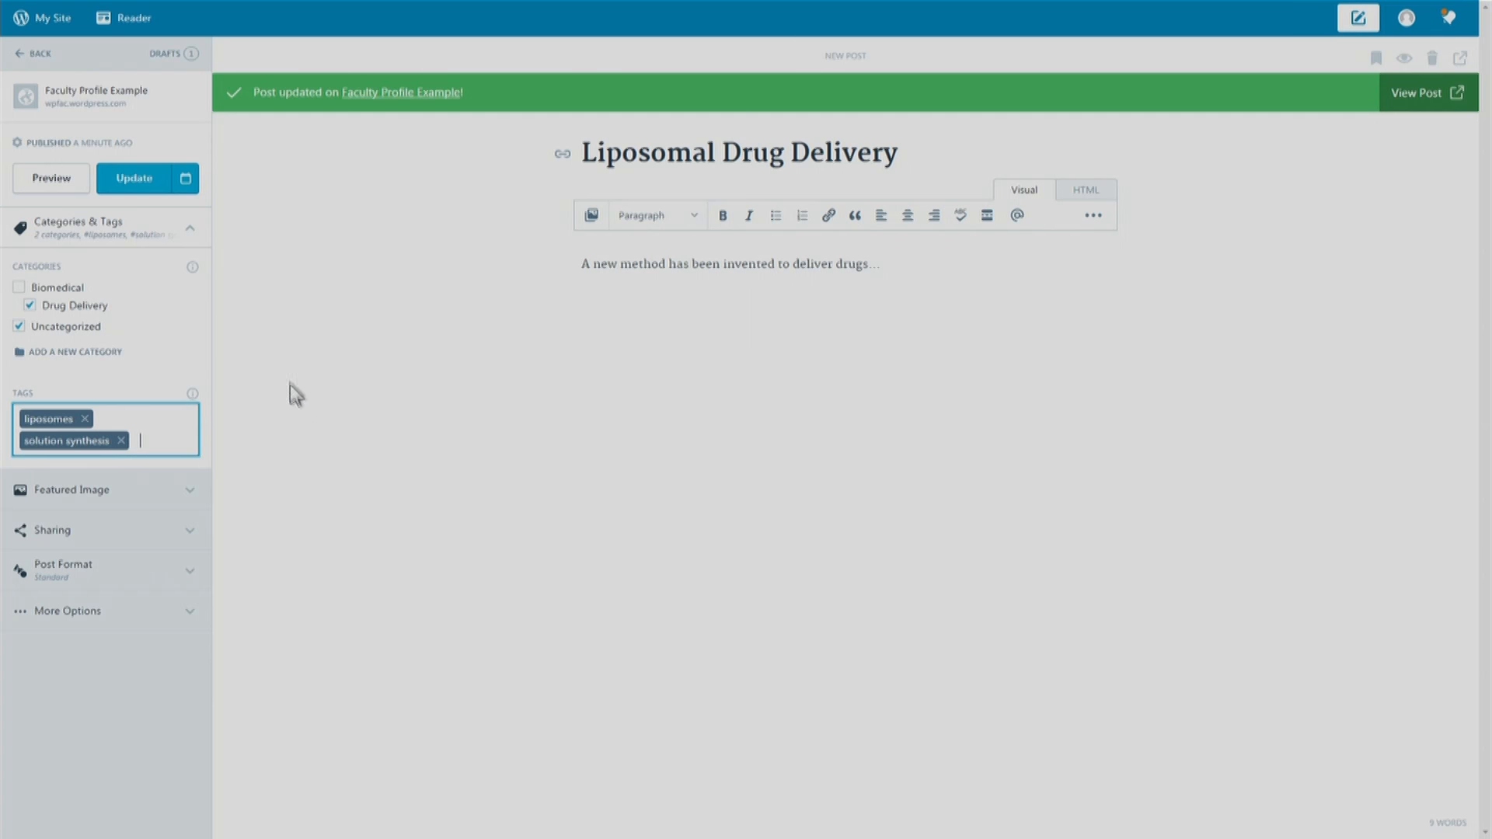
click(151, 182)
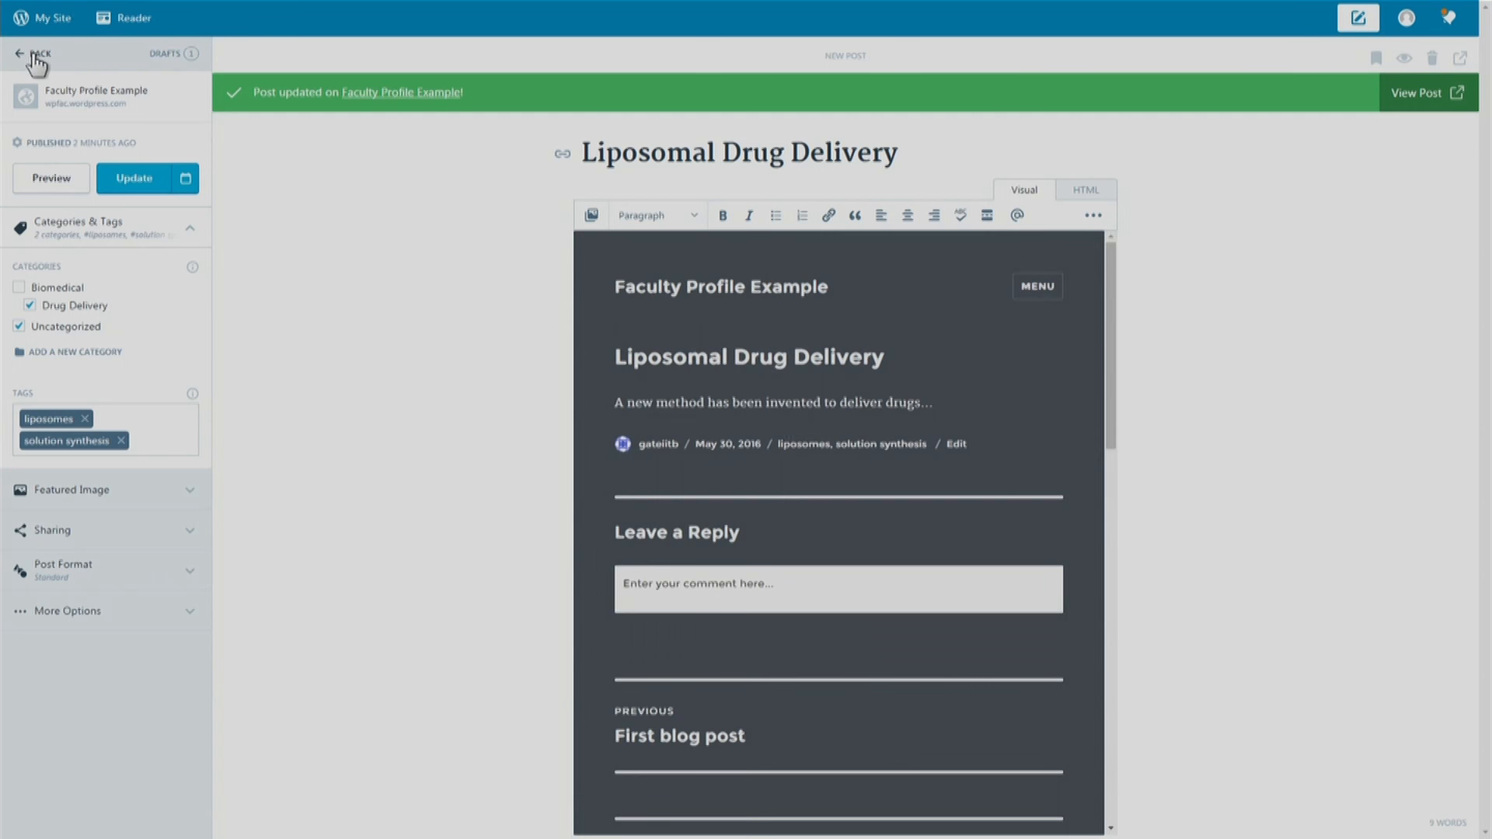
- Leave the post editor, open the Faculty Profile Example site and examine how its posts, tags and comment links appear on the front page
click(34, 55)
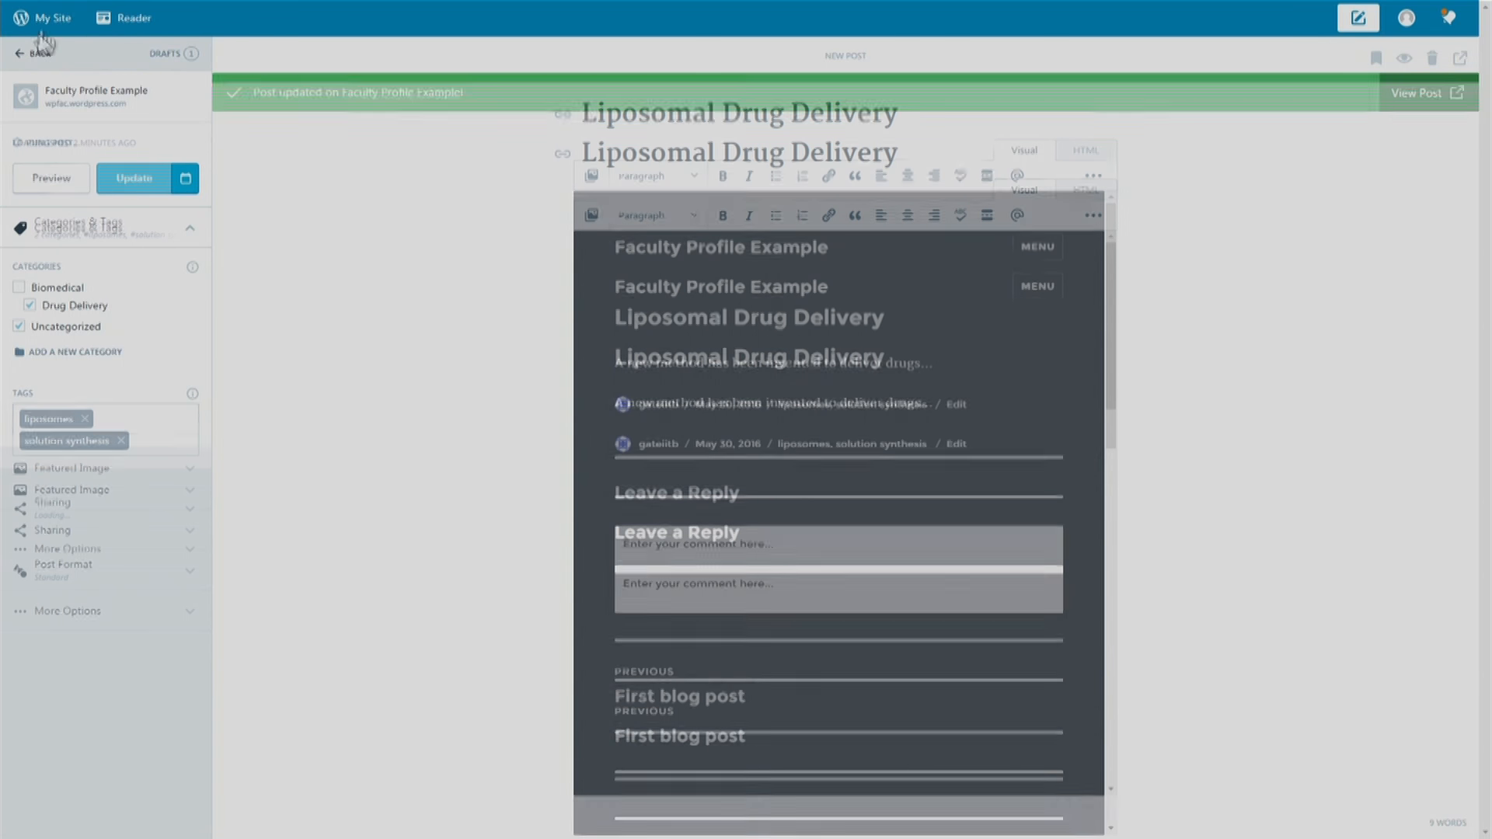
click(40, 18)
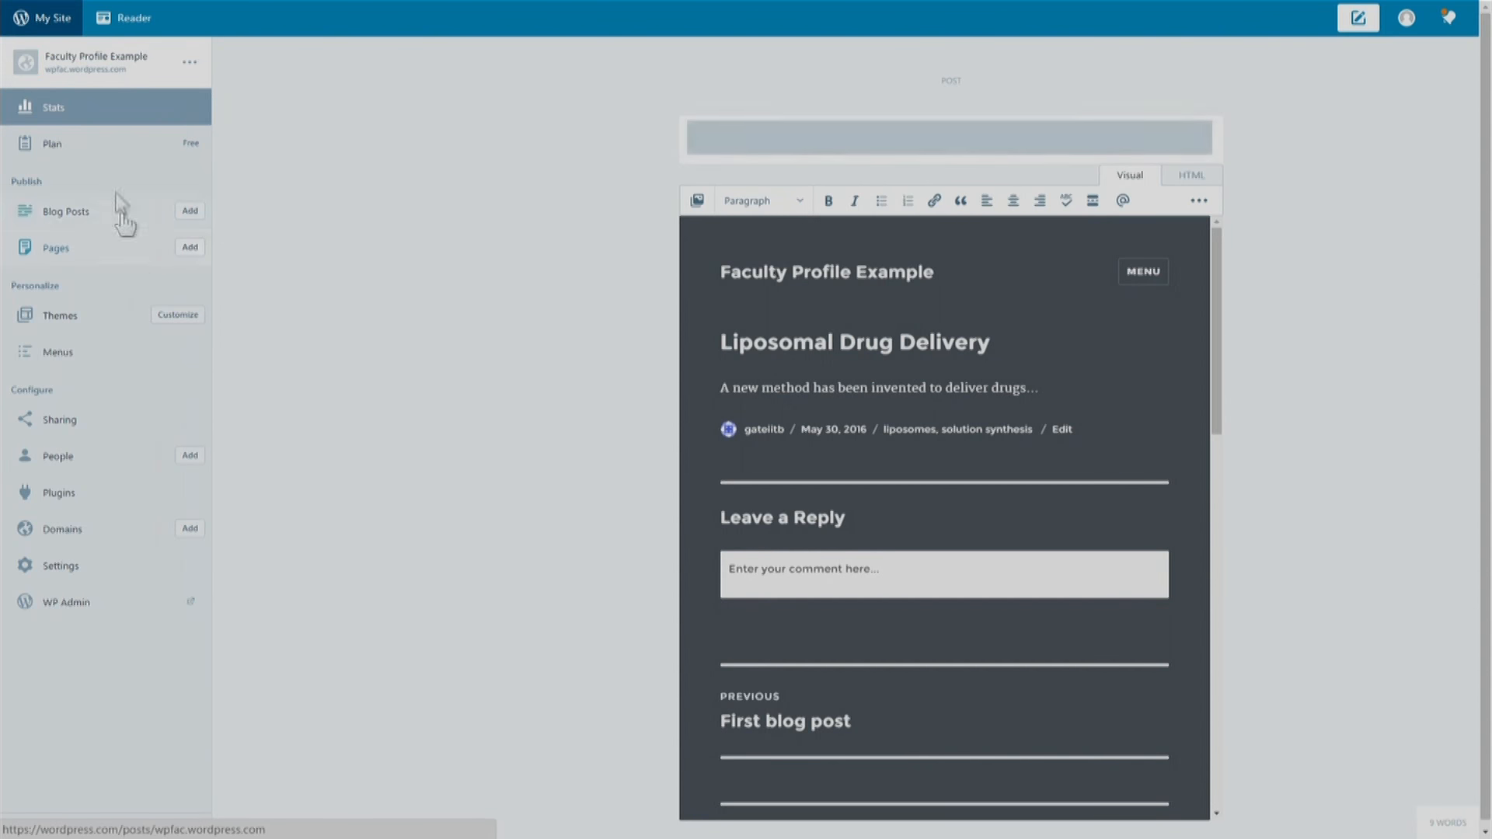
click(97, 63)
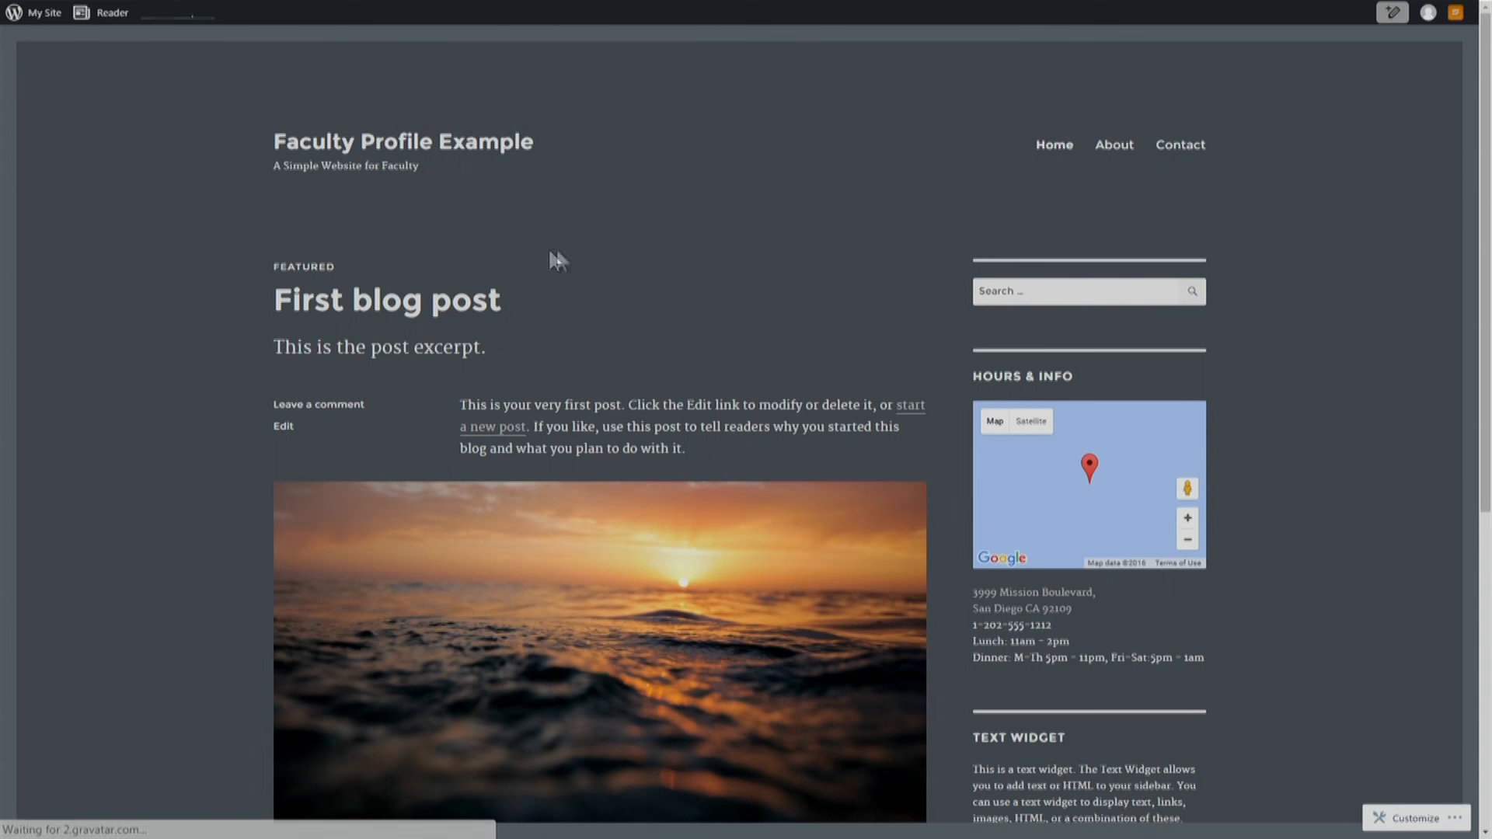
scroll(630, 249, down, 6)
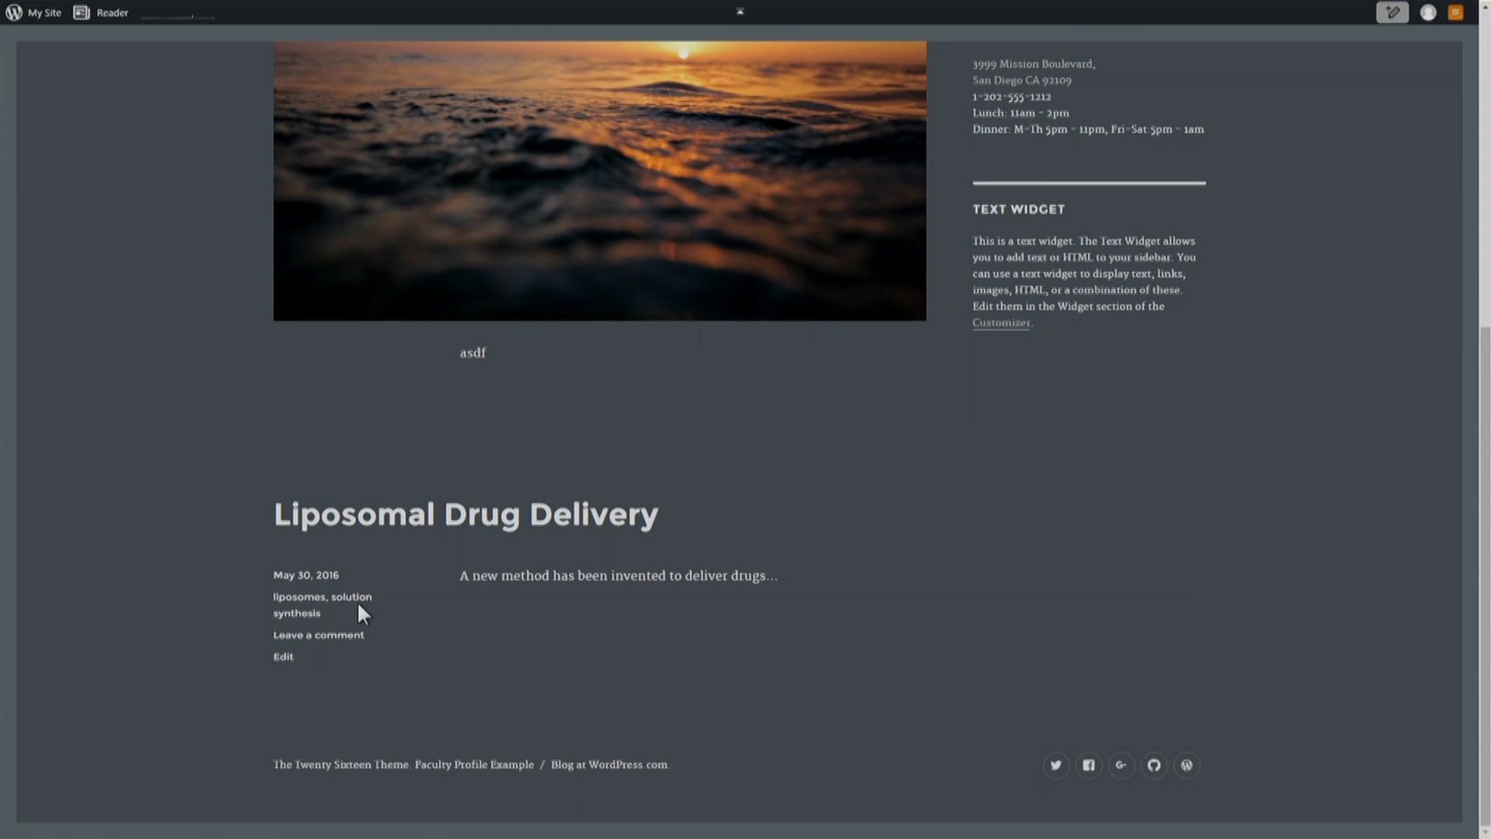
scroll(409, 582, up, 7)
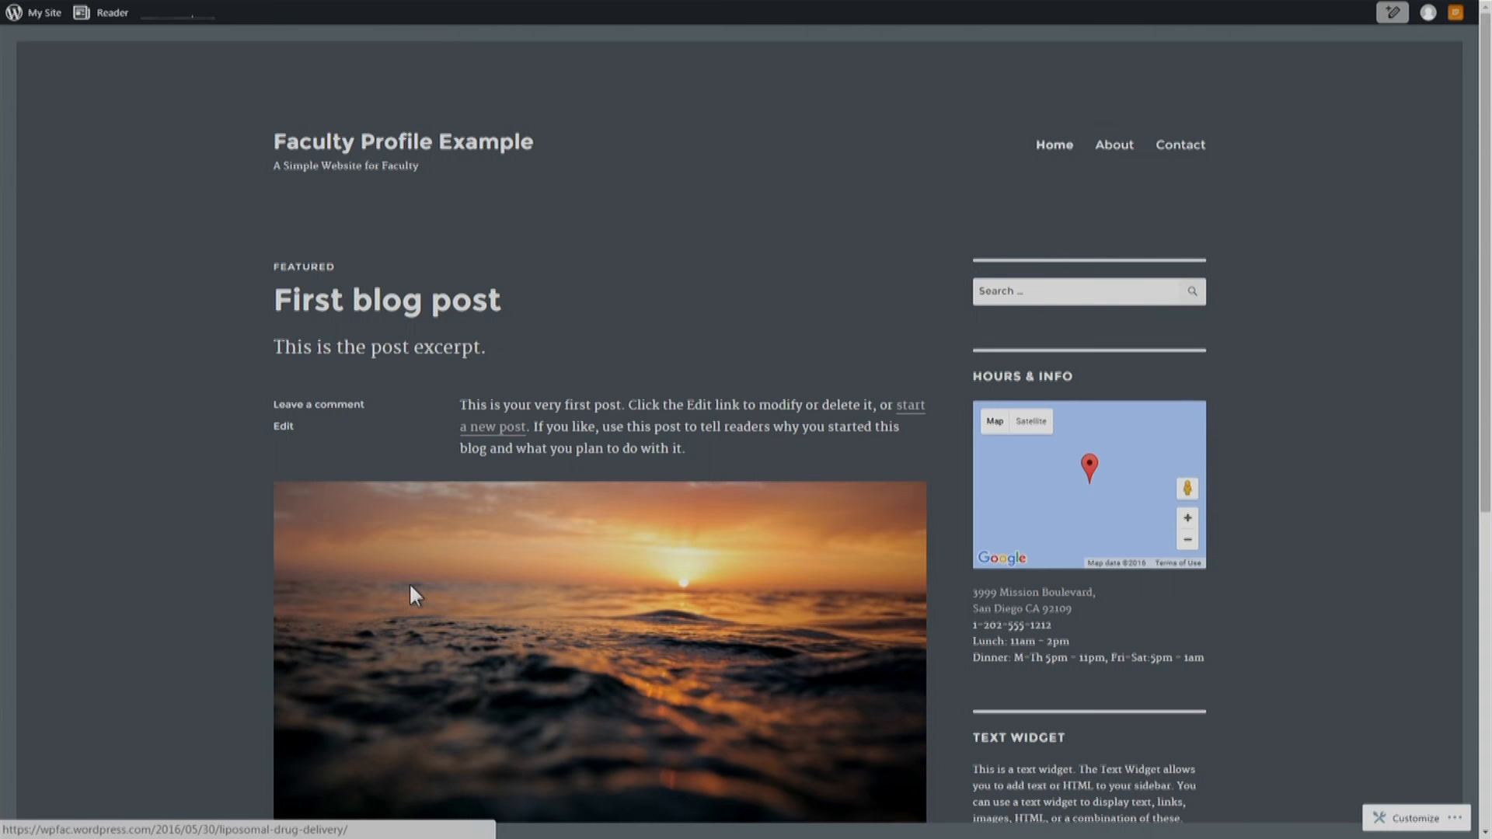
scroll(731, 396, down, 7)
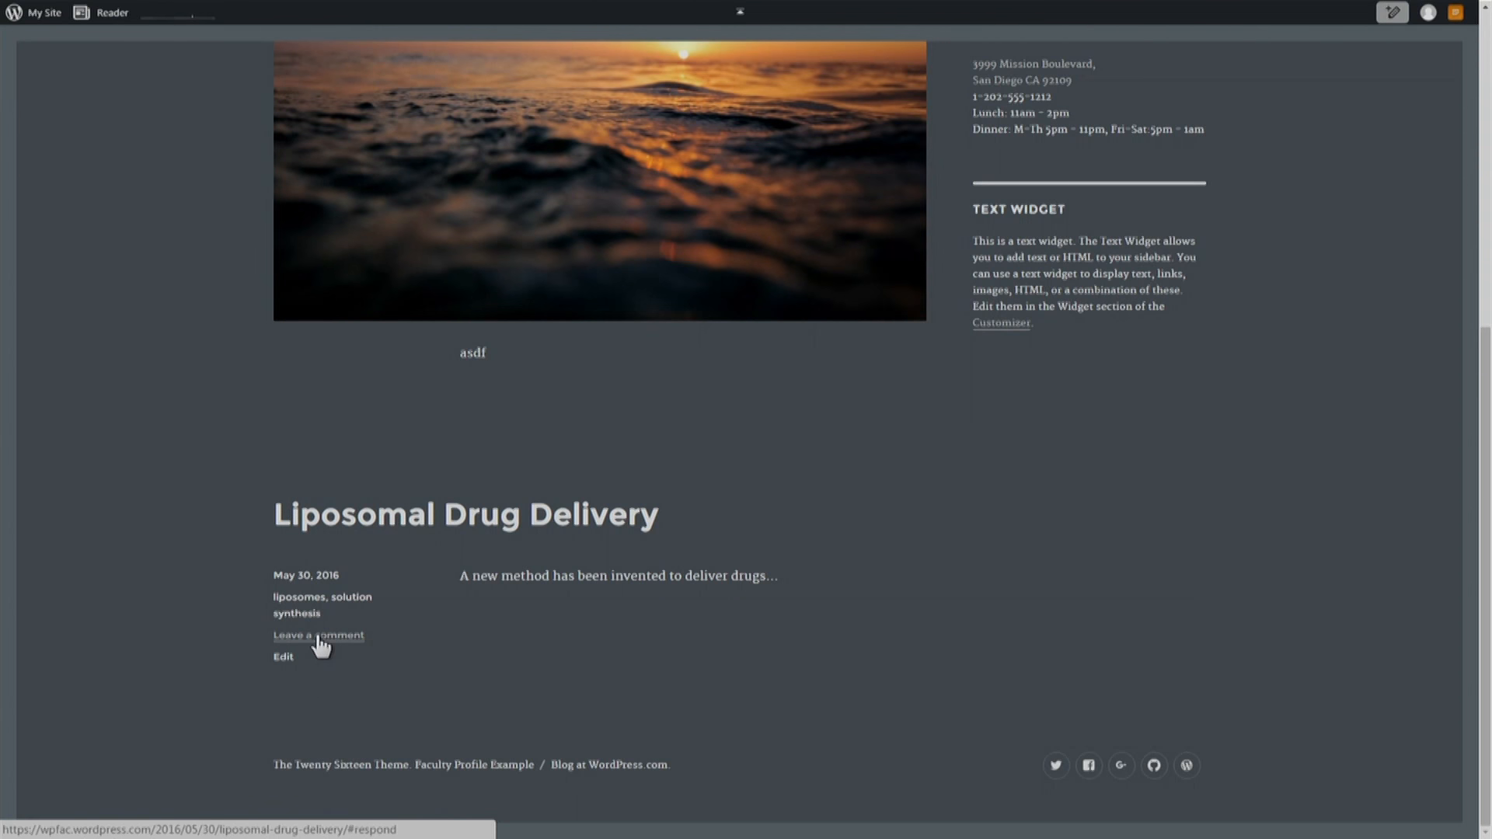
scroll(720, 467, up, 4)
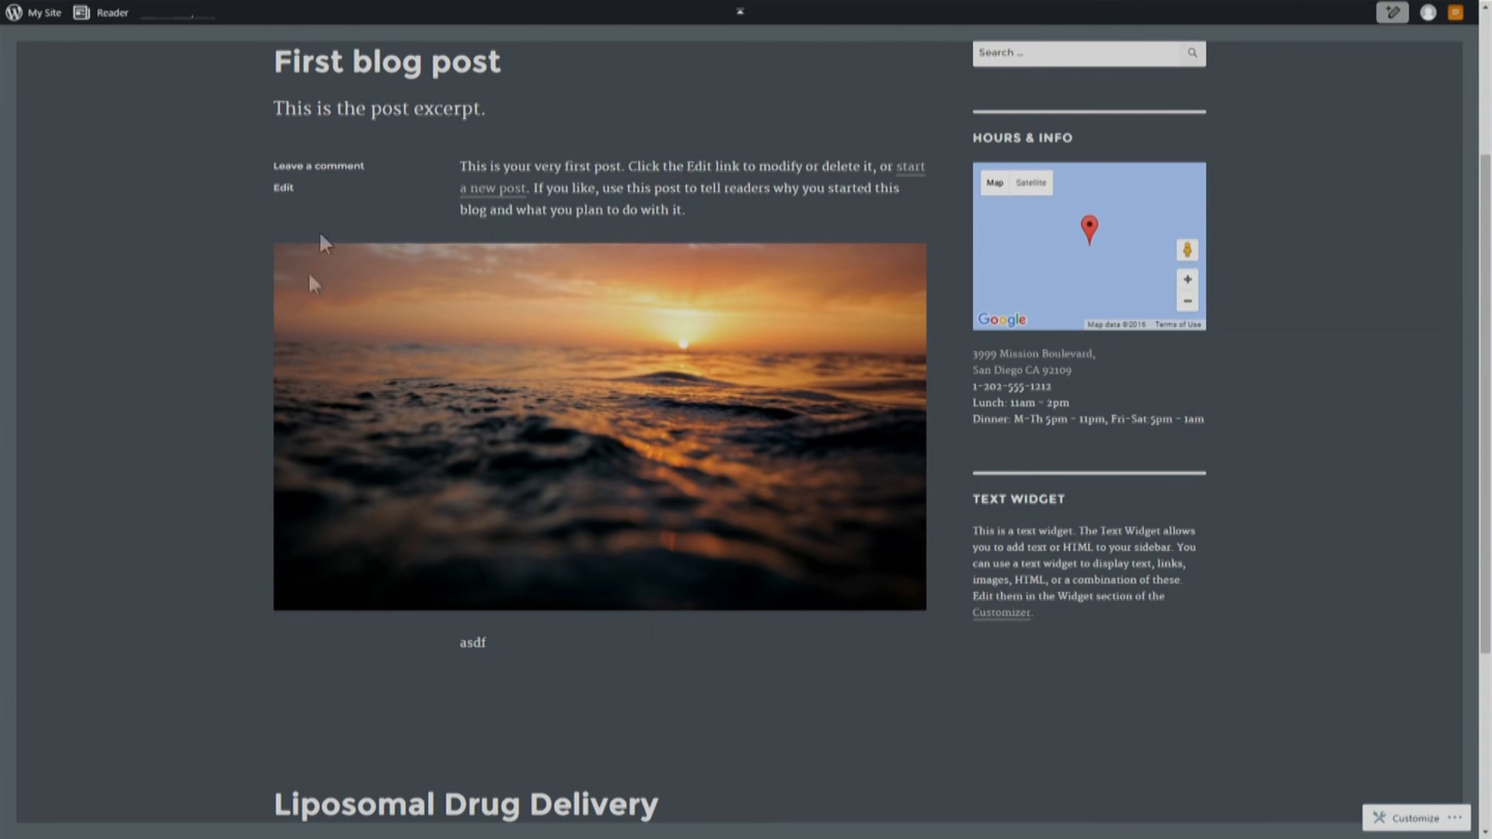
scroll(850, 633, up, 3)
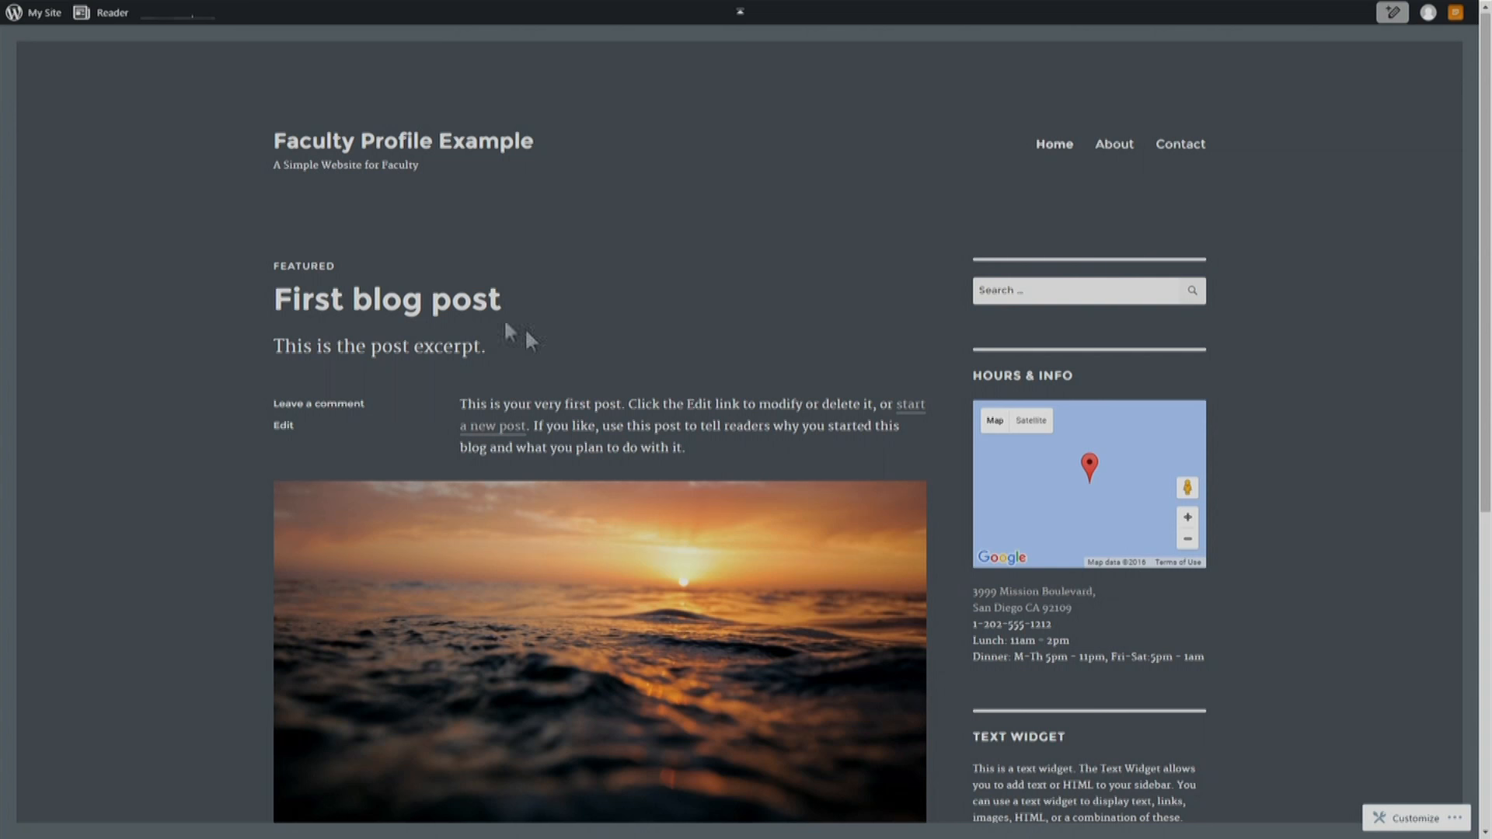
- Create a new page for the site and title it "Research Areas"
click(44, 14)
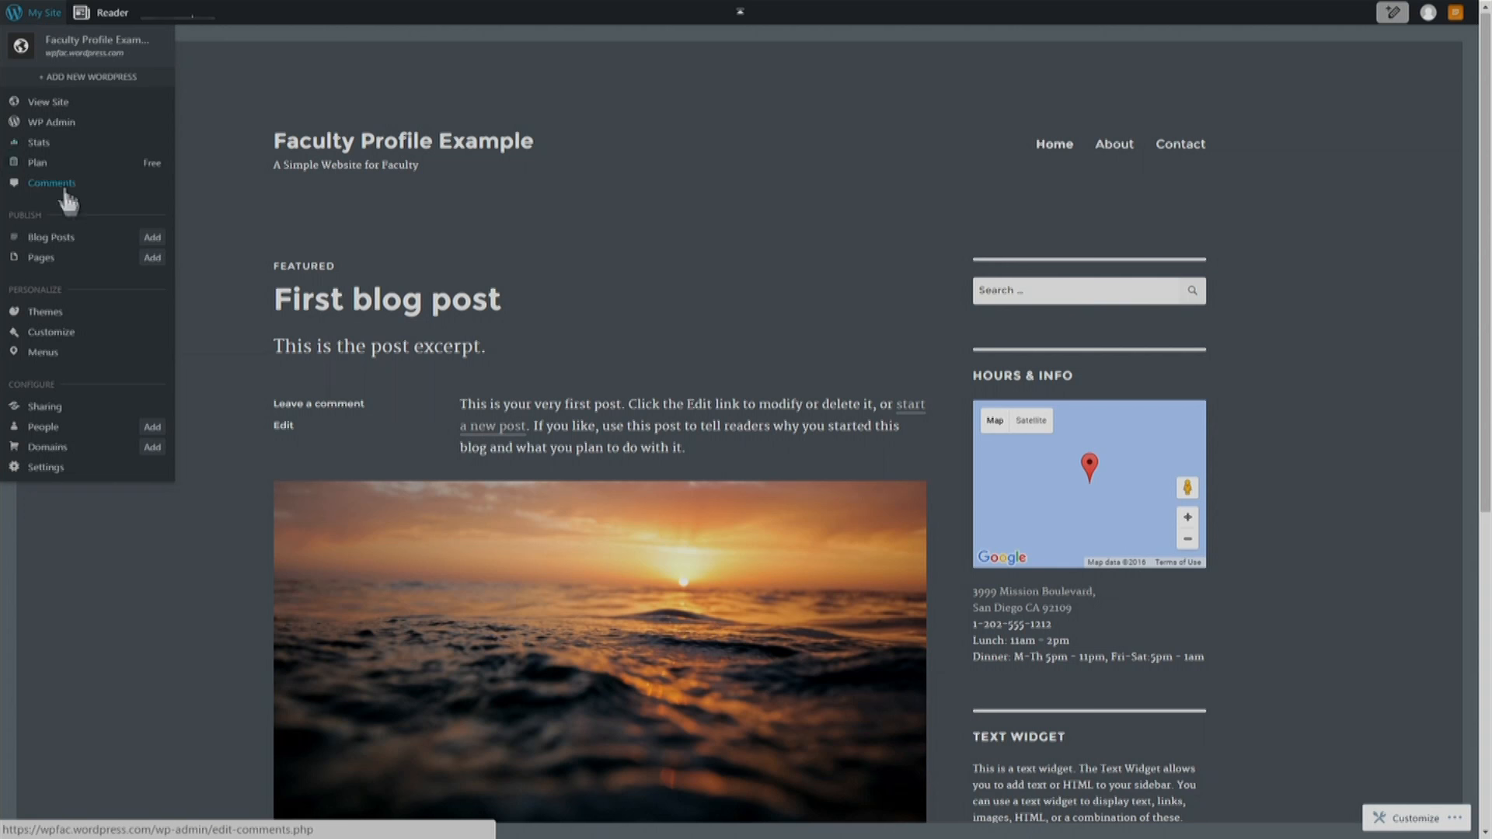
click(154, 258)
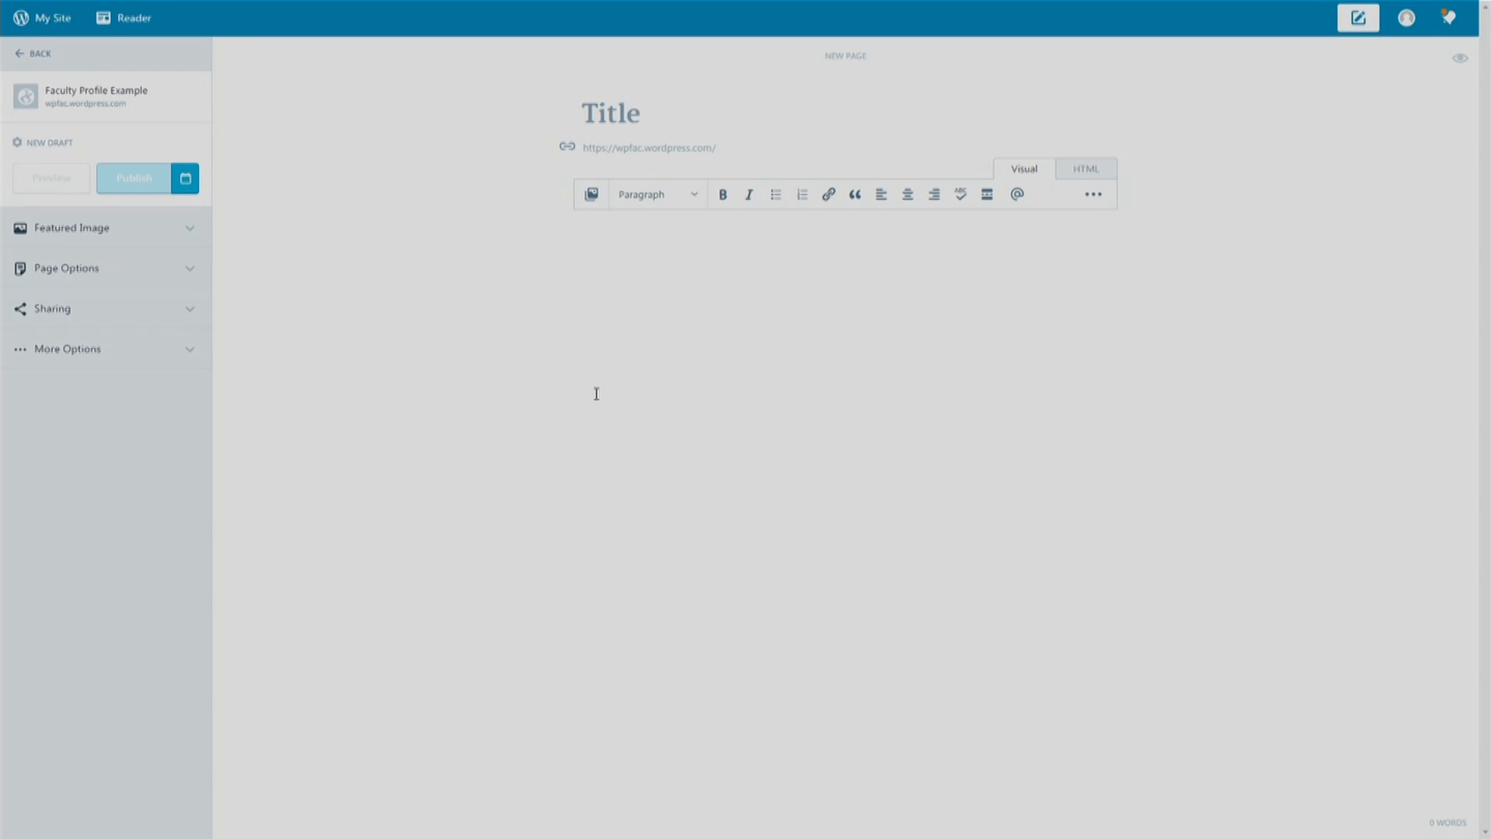
text(Research Area)
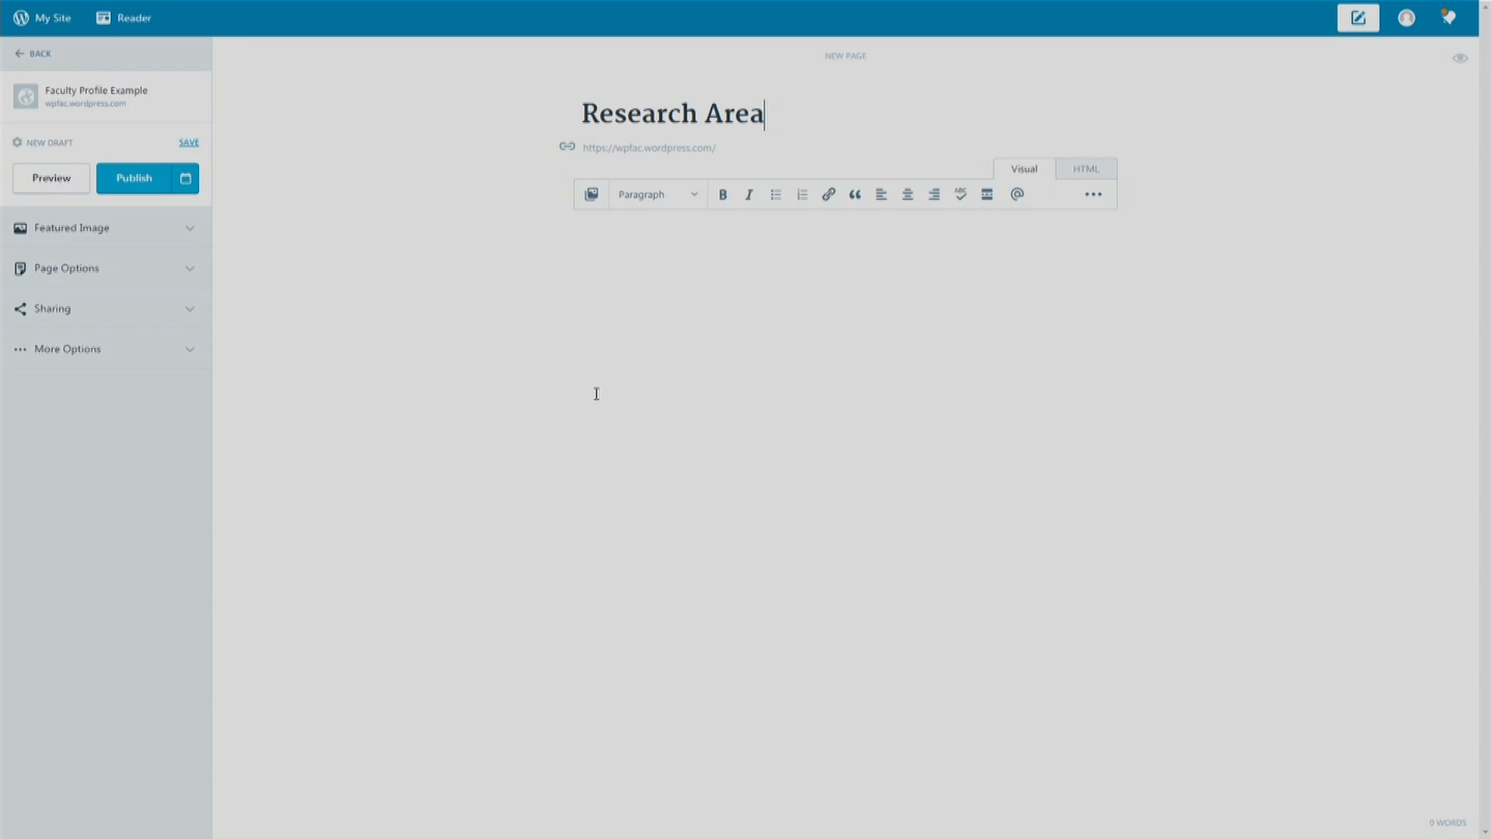
text(s)
- Start a bulleted list in the page body with the first item beginning "Liposomal"
click(772, 201)
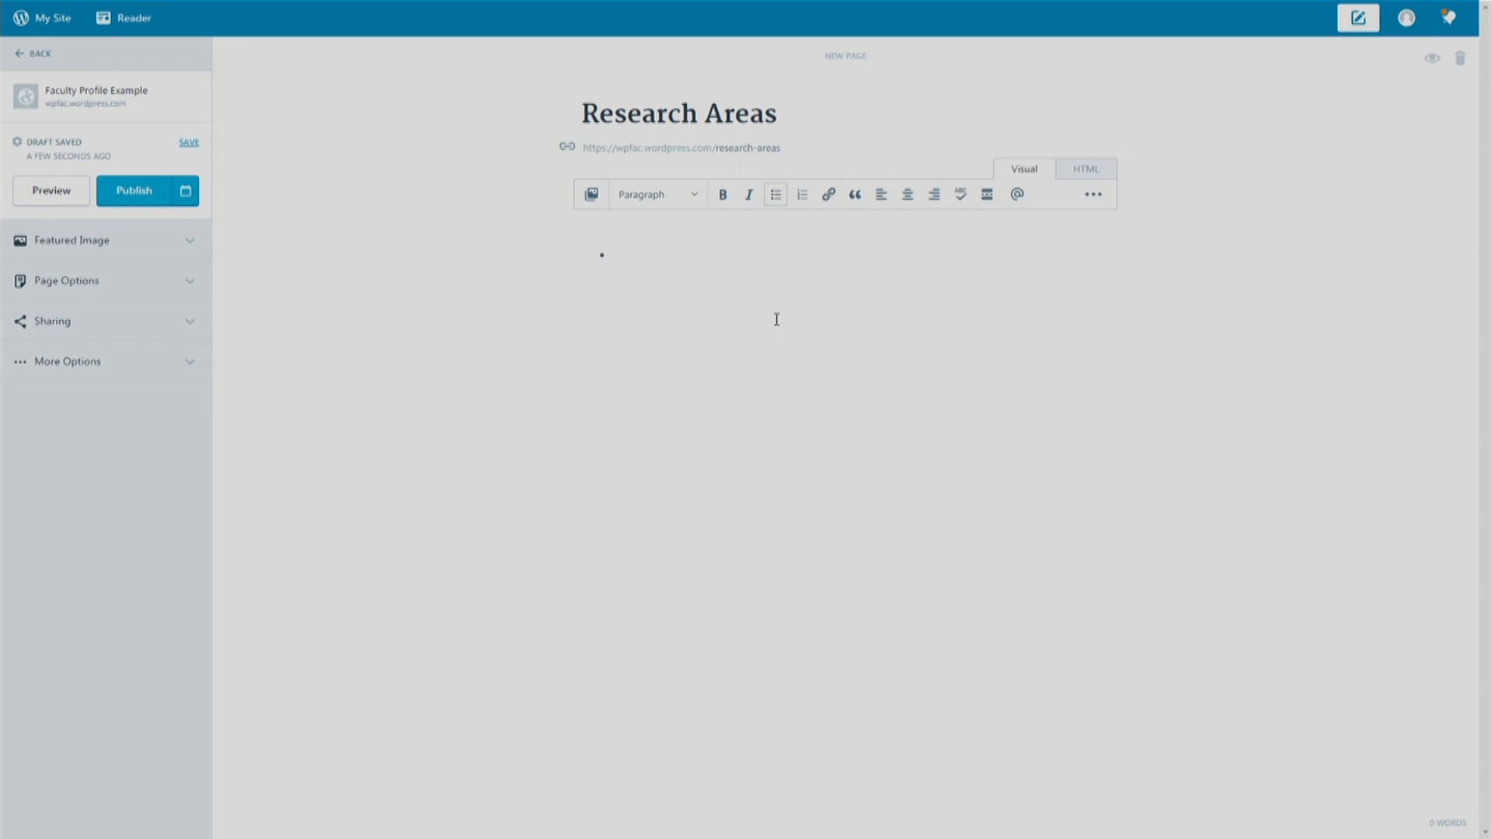
text(Lipid)
key(BackSpace)
key(BackSpace)
key(BackSpace)
key(BackSpace)
text(iposomal)
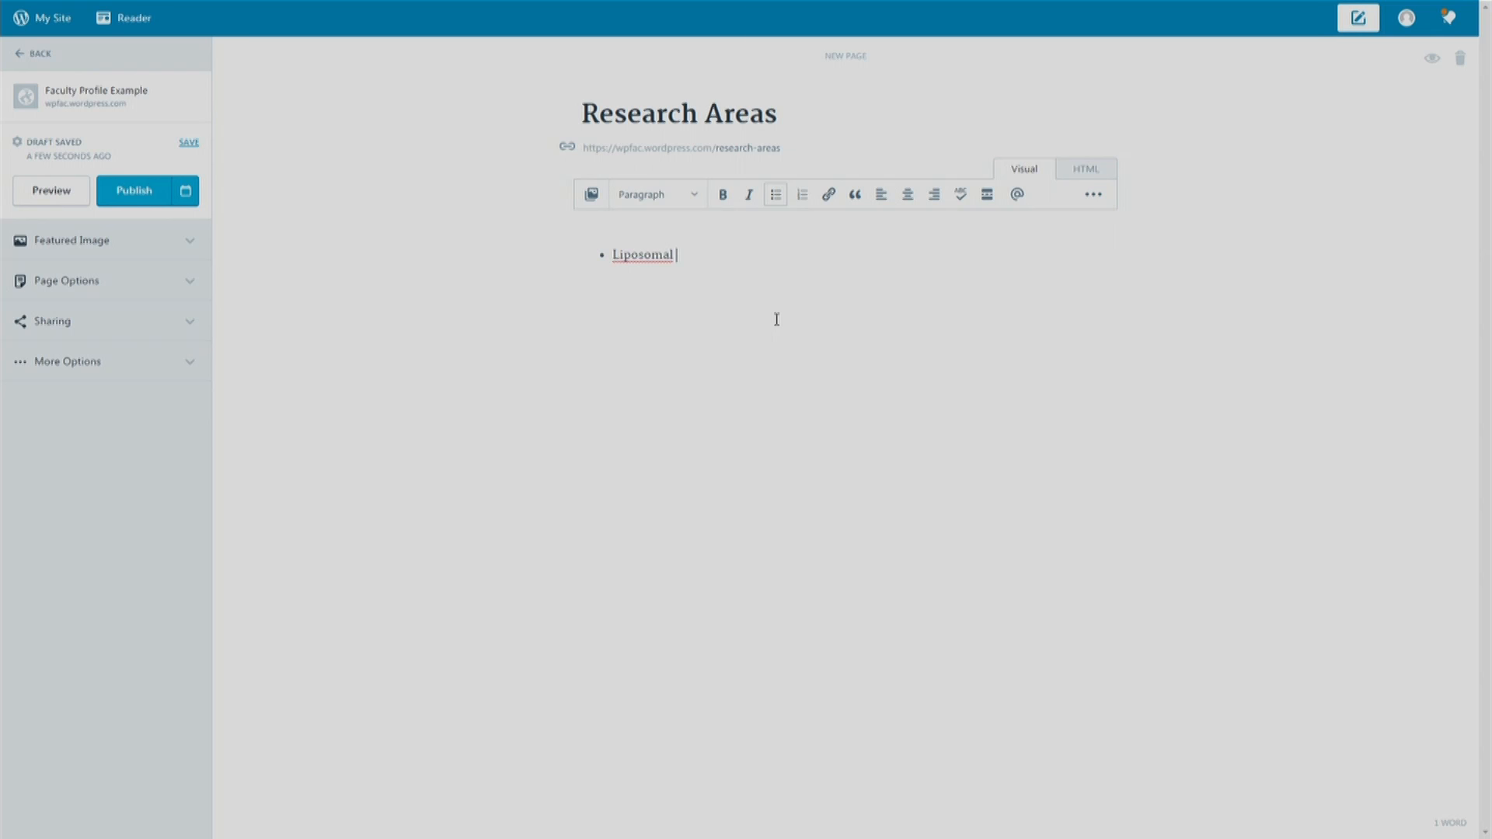